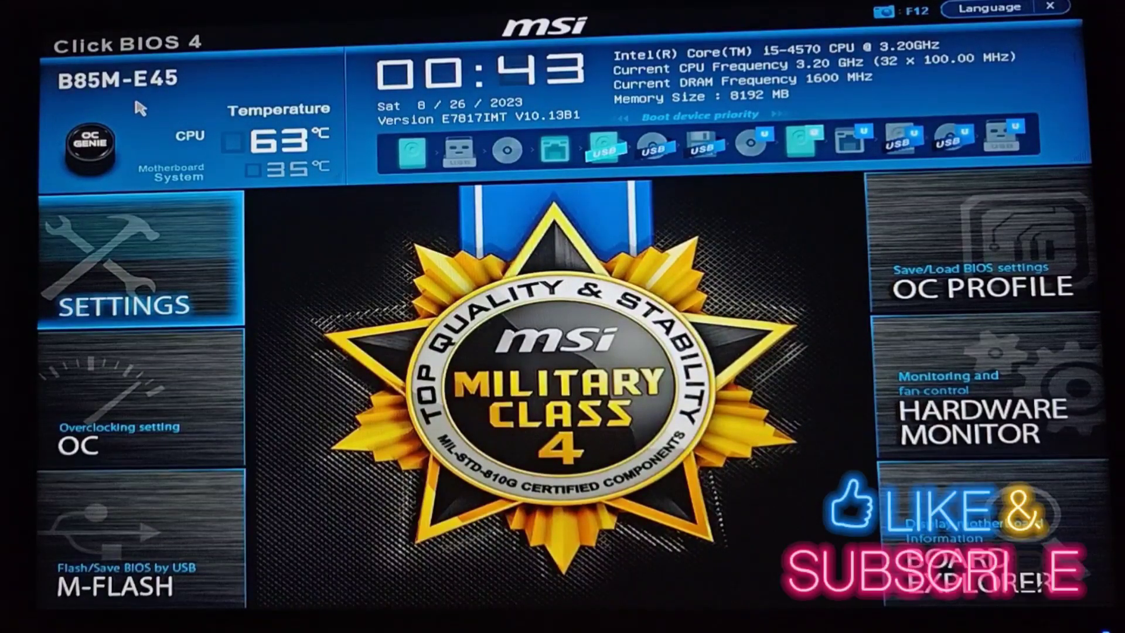
Step: Go to SETTINGS > Boot to reach the boot configuration settings
{"action": "left_click", "coordinate": [167, 246]}
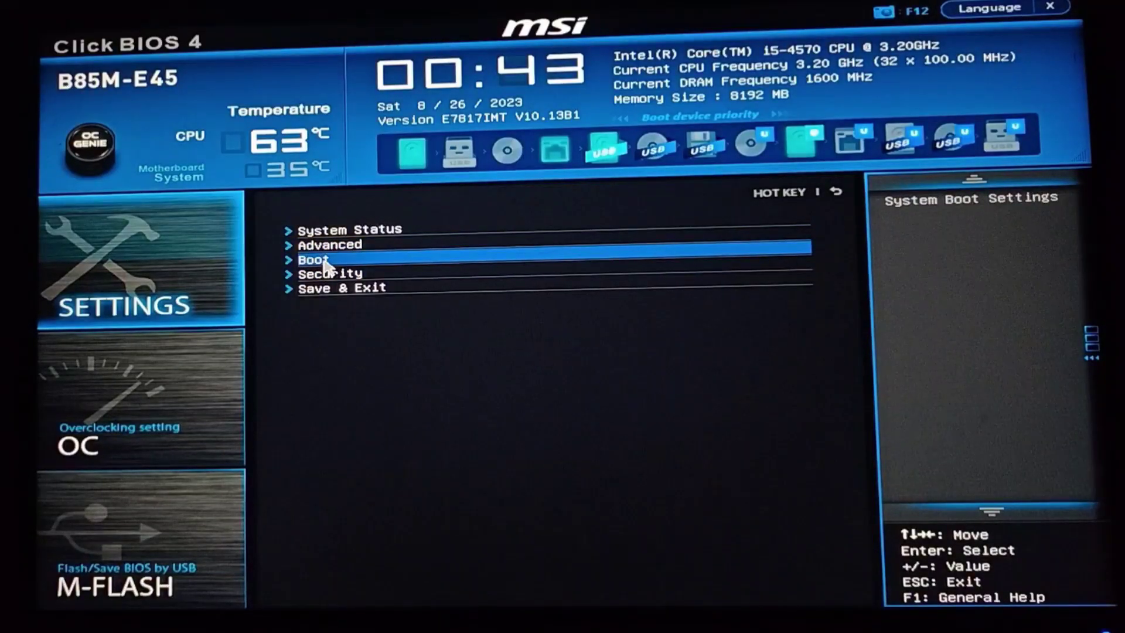
{"action": "left_click", "coordinate": [293, 264]}
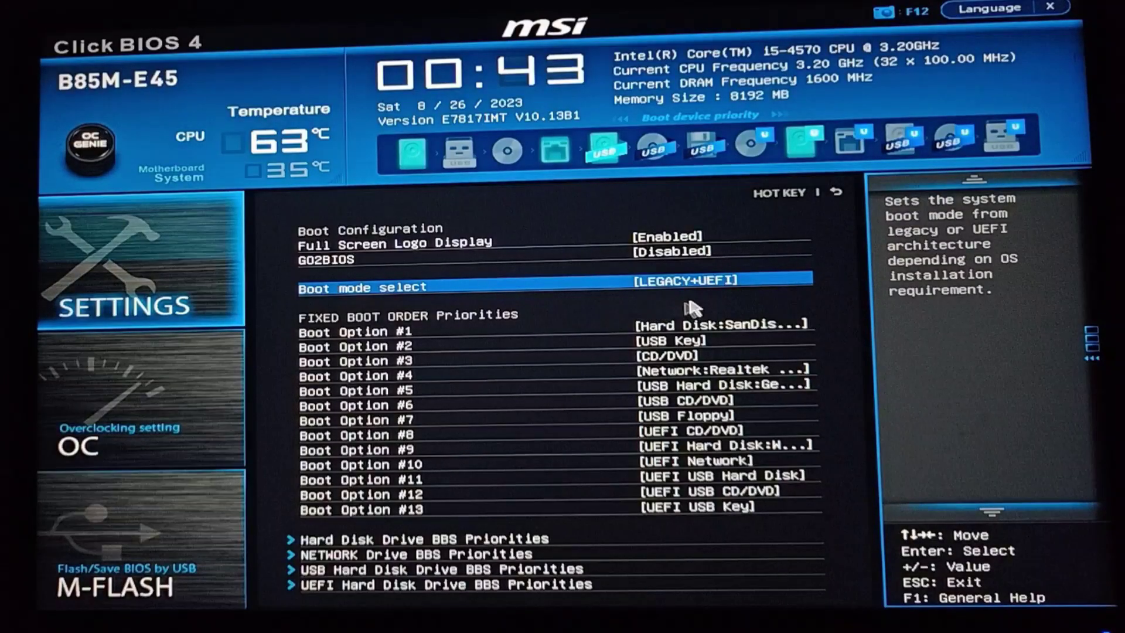
Step: Change Boot mode select from LEGACY+UEFI to UEFI, then confirm UEFI again
{"action": "left_click", "coordinate": [706, 287]}
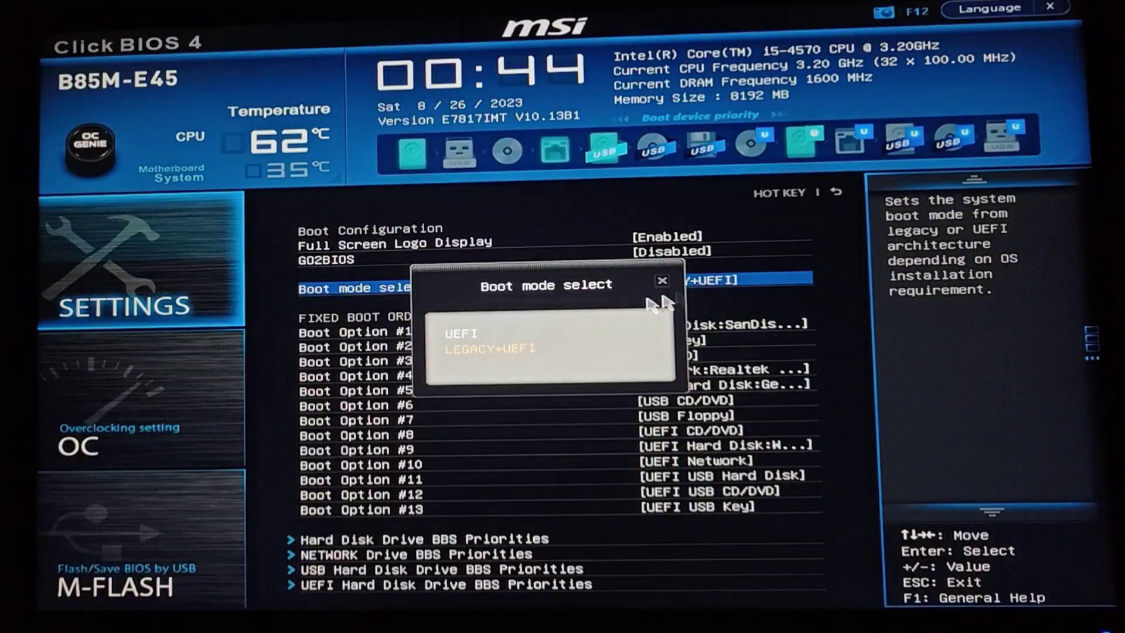
{"action": "left_click", "coordinate": [458, 338]}
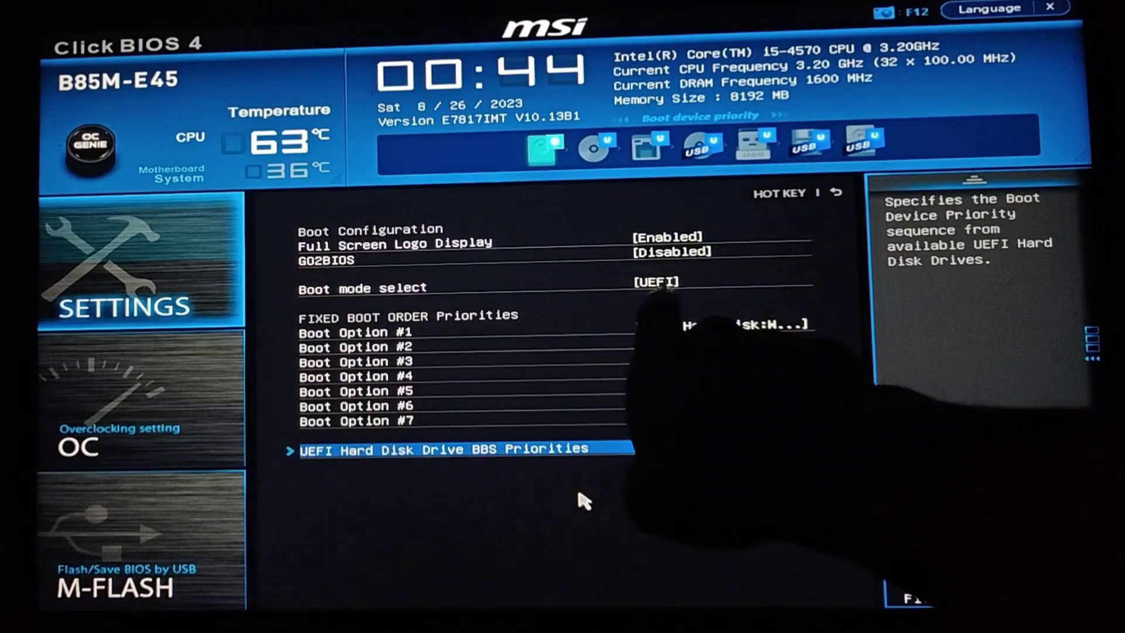
{"action": "left_click", "coordinate": [668, 290]}
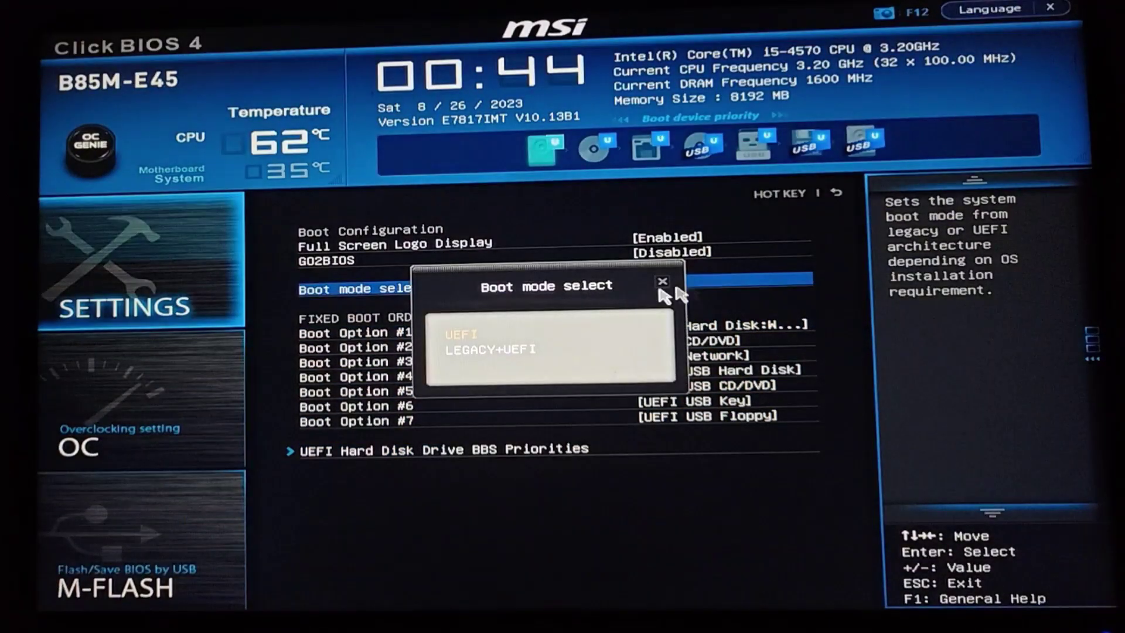
{"action": "left_click", "coordinate": [480, 336]}
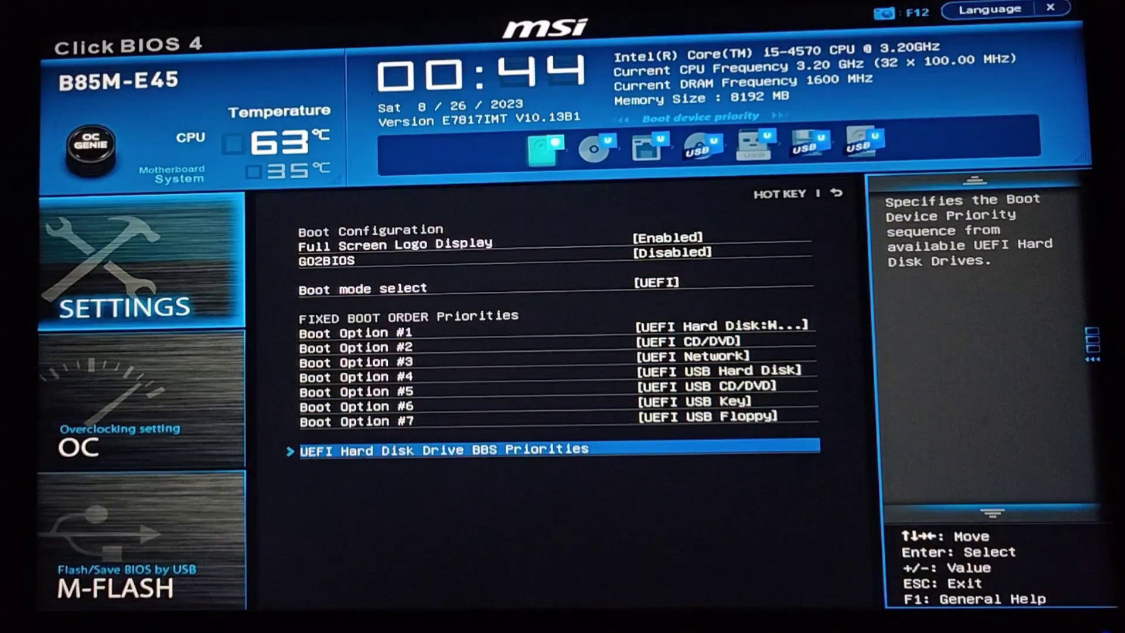
Step: Set Boot Option #1 to UEFI Hard Disk: Windows Boot Manager and save with F10
{"action": "key", "text": "F10"}
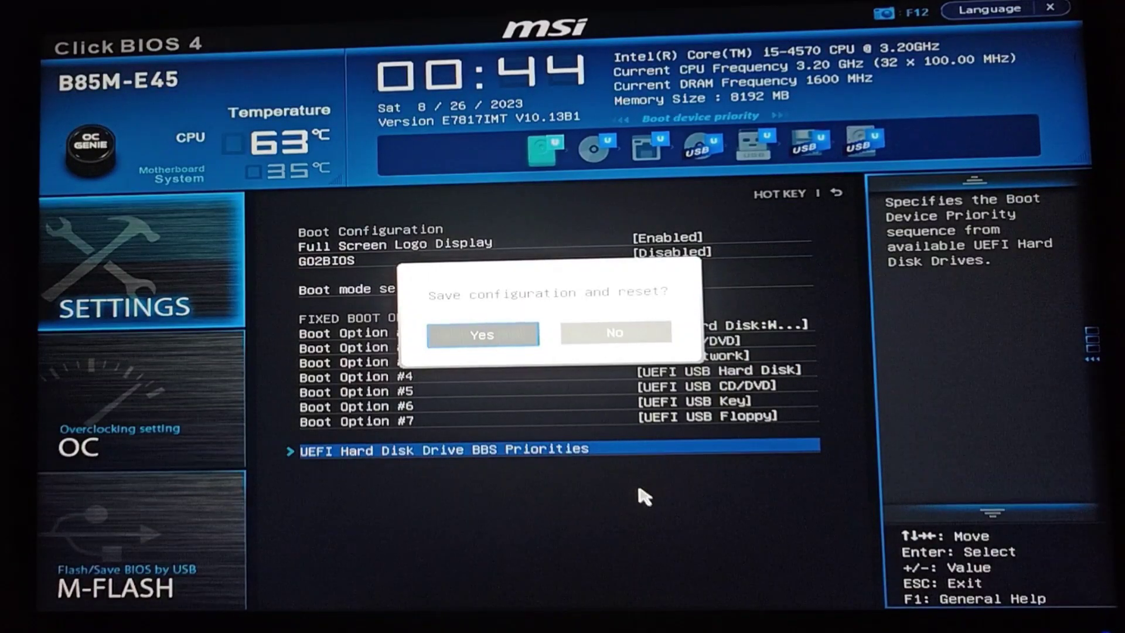
{"action": "left_click", "coordinate": [603, 340]}
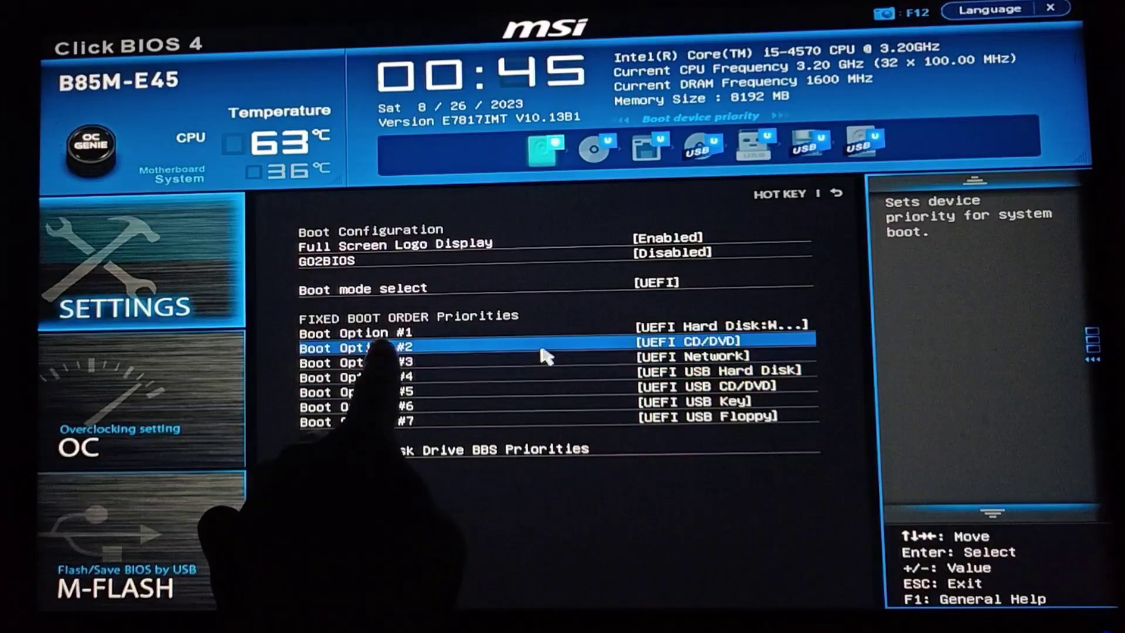
{"action": "left_click", "coordinate": [675, 332]}
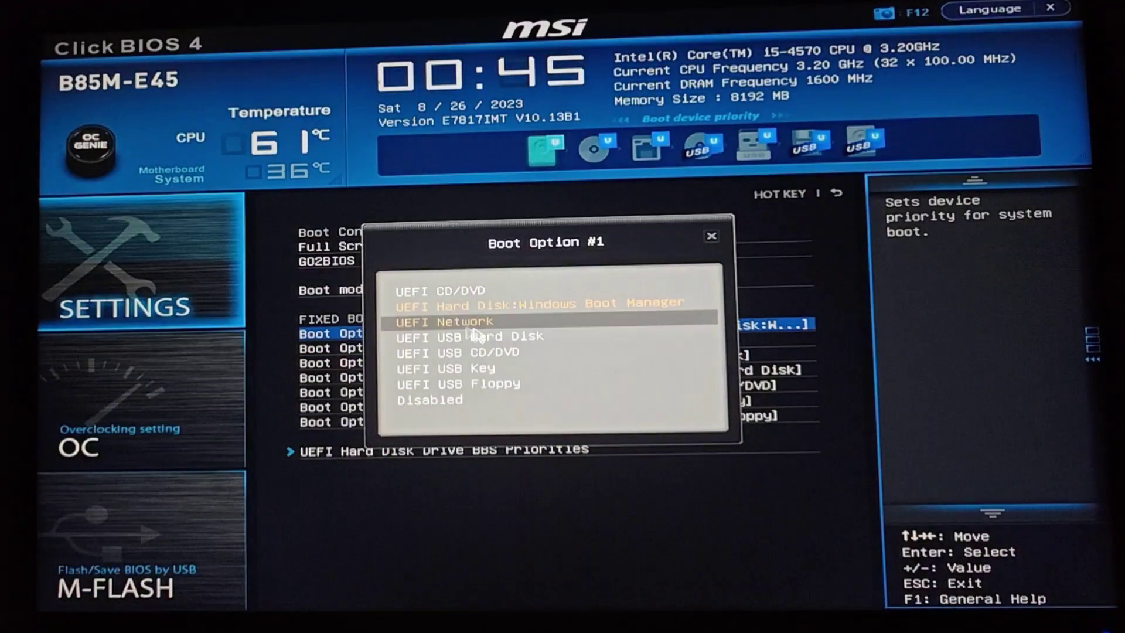
{"action": "left_click", "coordinate": [536, 307]}
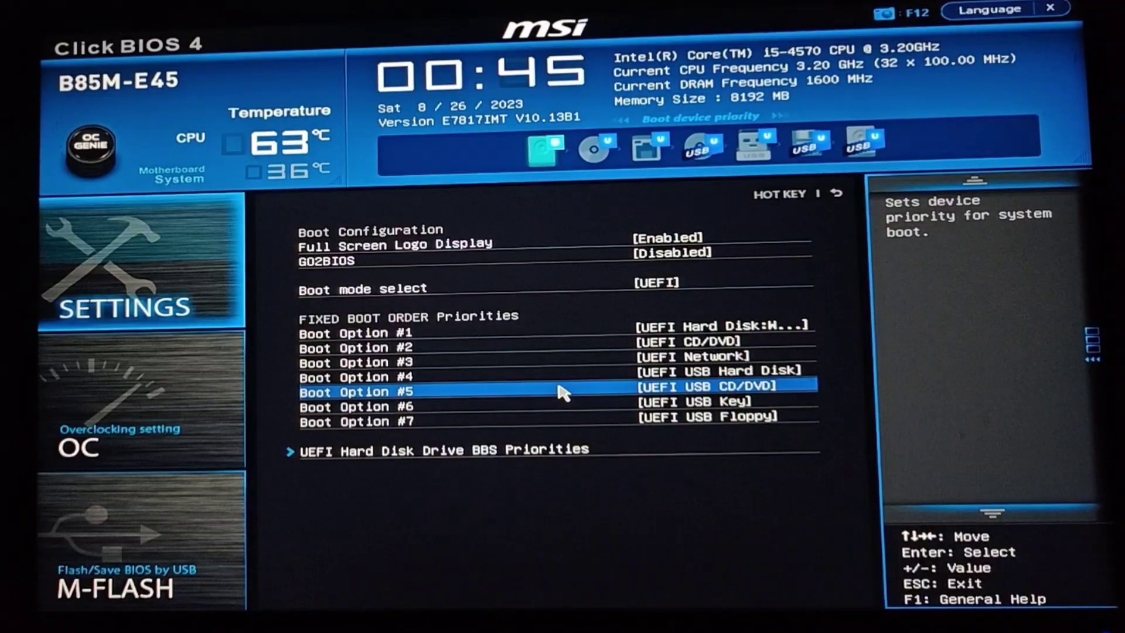
{"action": "key", "text": "F10"}
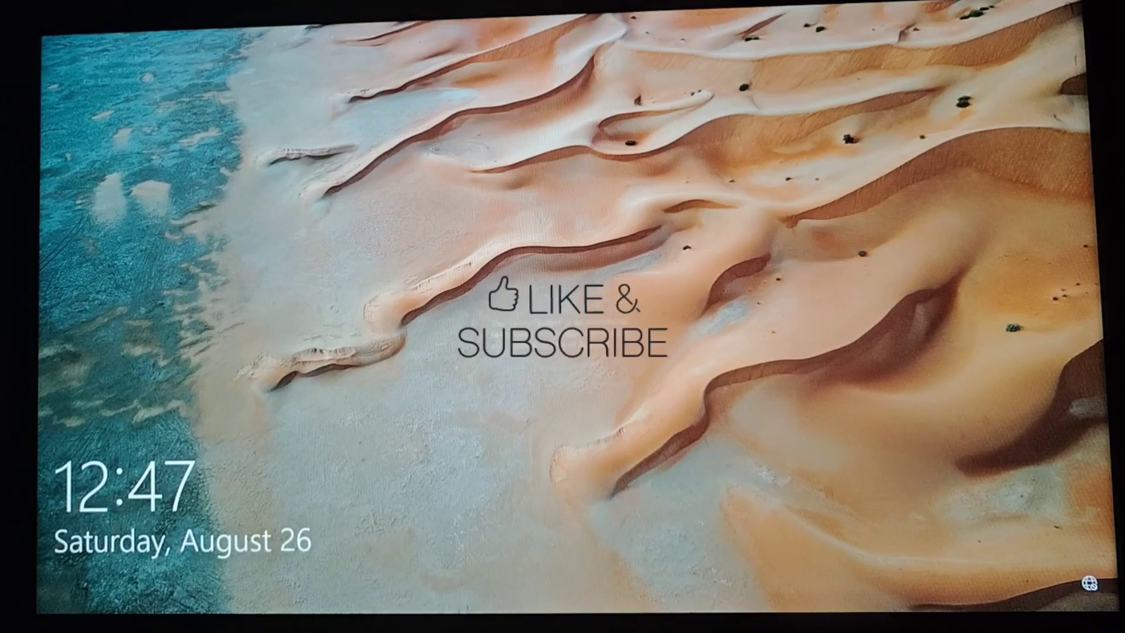
Step: Dismiss the Windows lock screen and shut down from Start's Power menu
{"action": "key", "text": "space"}
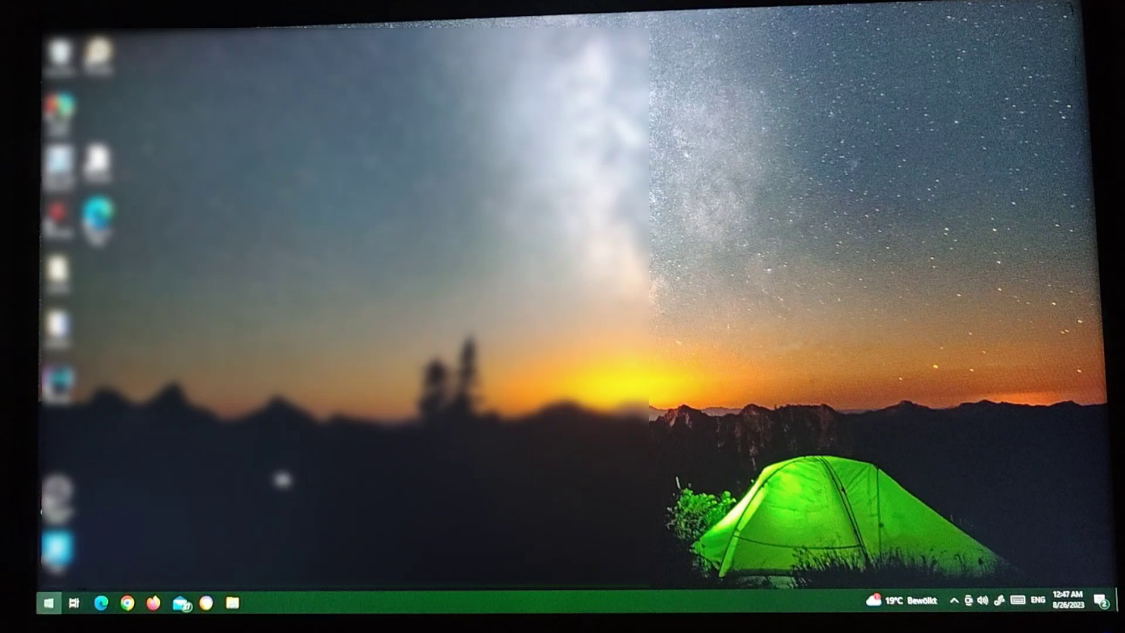
{"action": "left_click", "coordinate": [48, 603]}
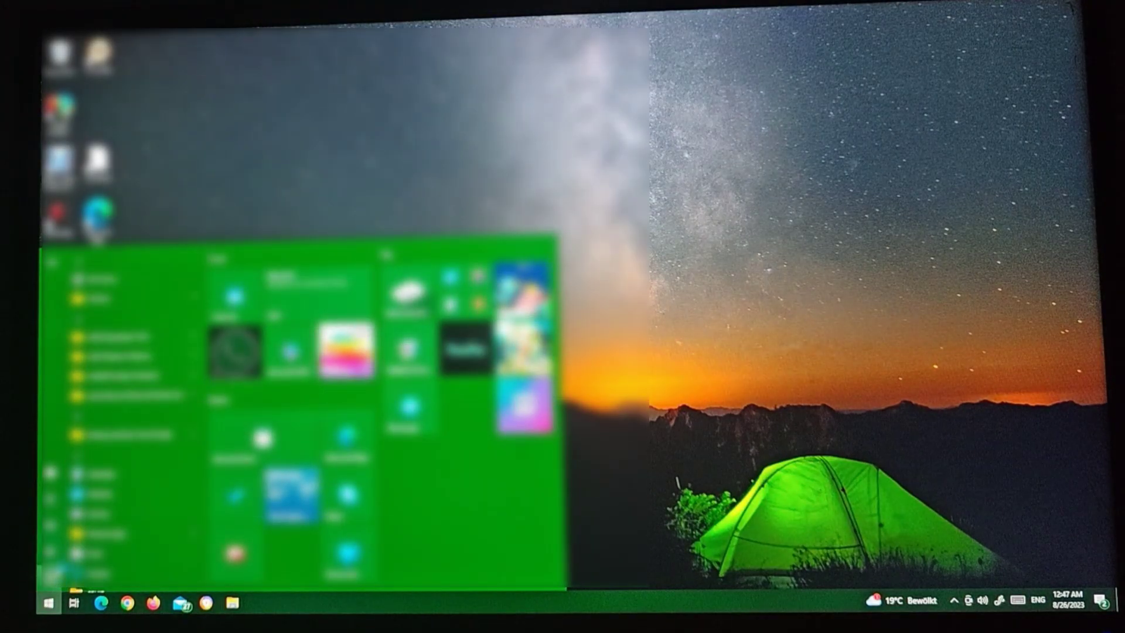
{"action": "left_click", "coordinate": [123, 536]}
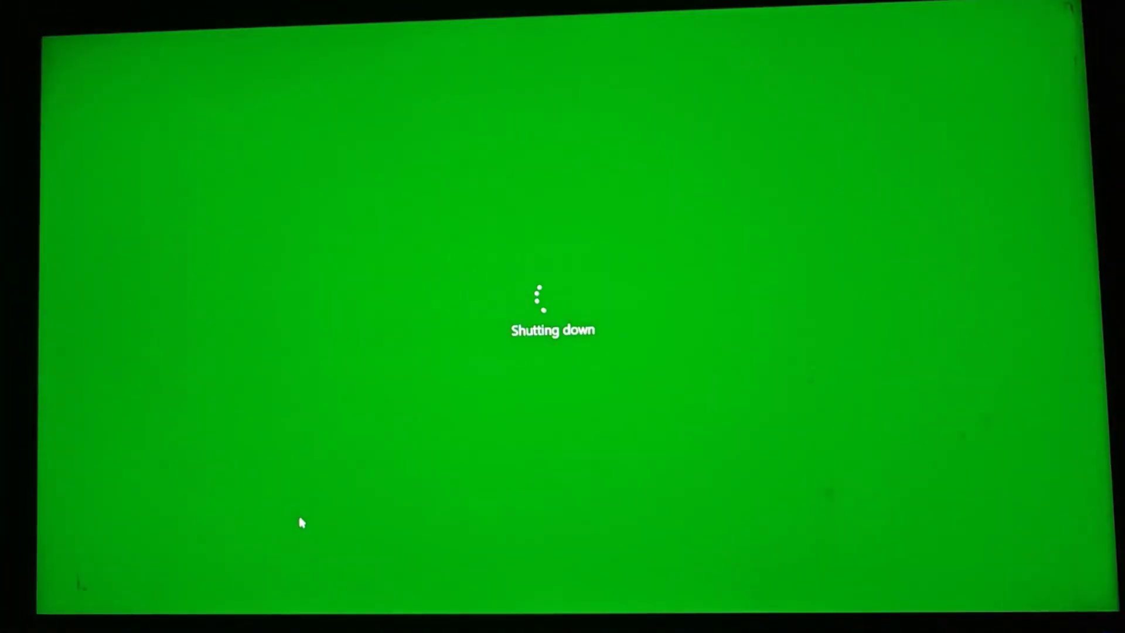